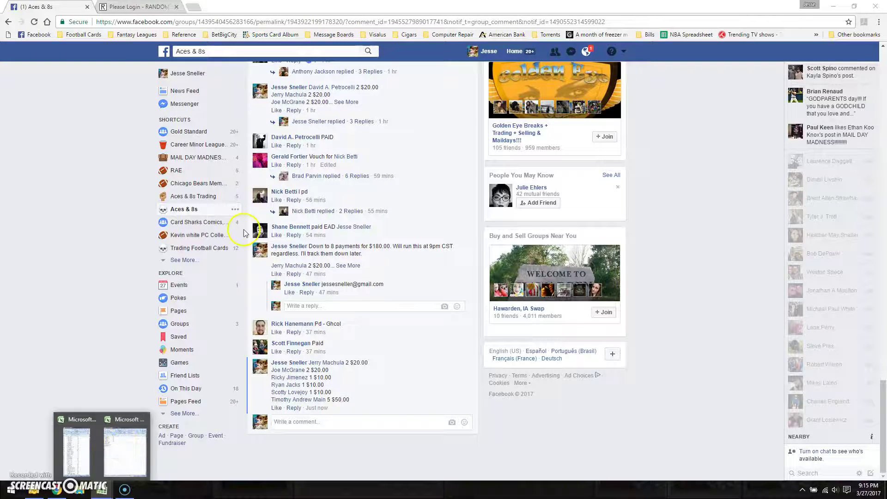
Copy all 730 entry numbers and names from Excel columns A:B, then return to Facebook's comment box
left_click(83, 430)
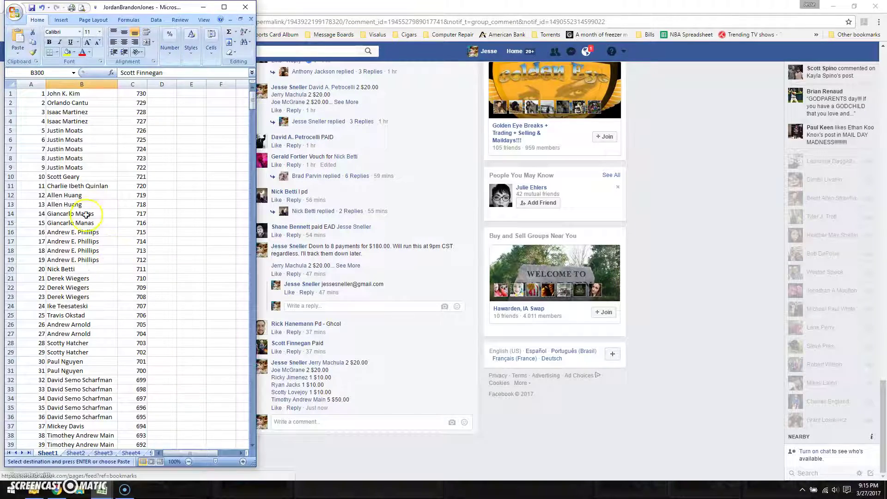
left_click_drag(31, 93, 114, 439)
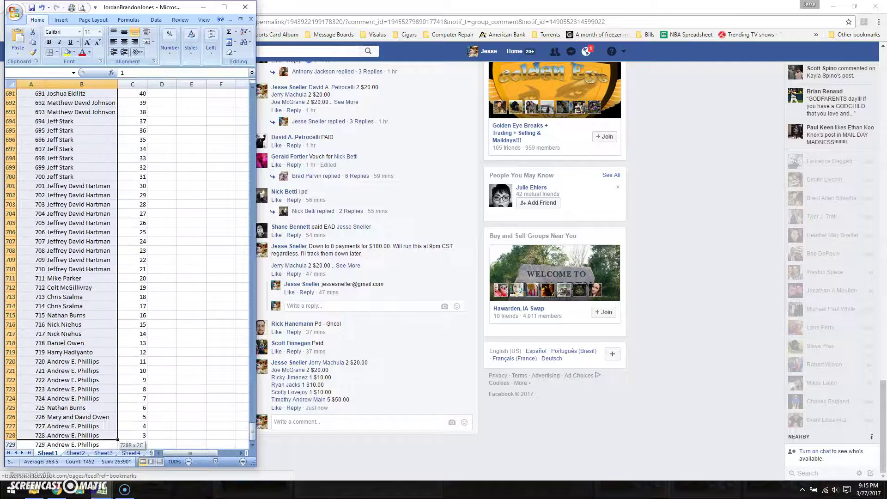
left_click_drag(114, 440, 93, 460)
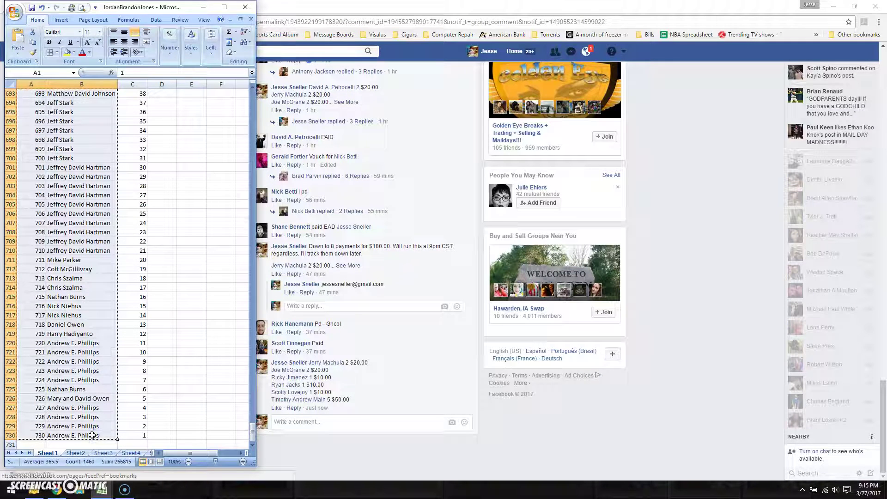
left_click(290, 420)
type("live")
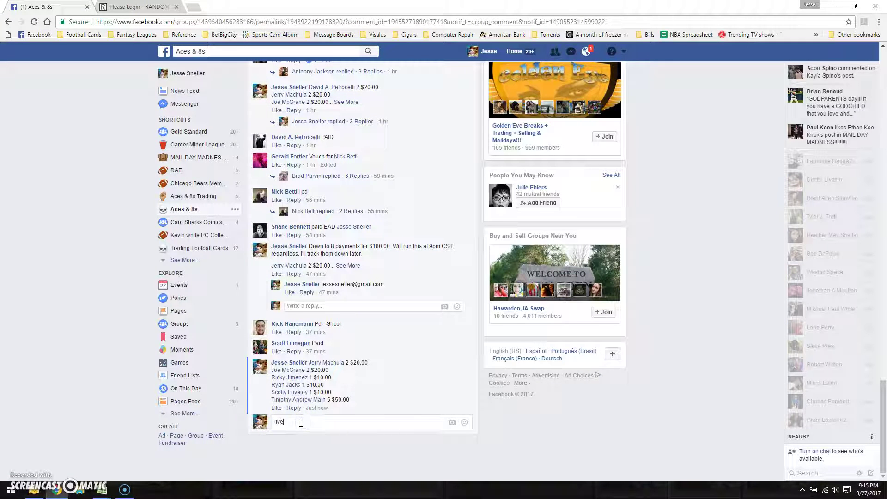
Post the 'live' comment and log in to RANDOM.ORG for Multi-Round Giveaways
key("Return")
left_click(868, 489)
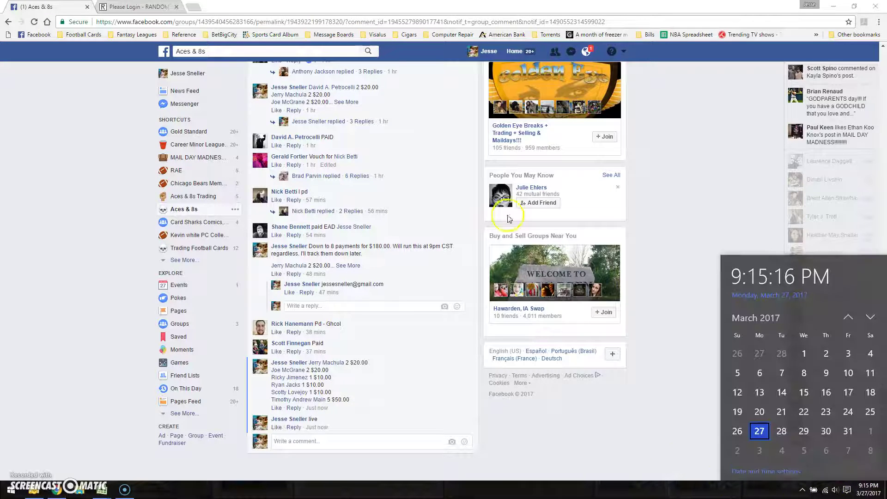
left_click(135, 6)
left_click(294, 186)
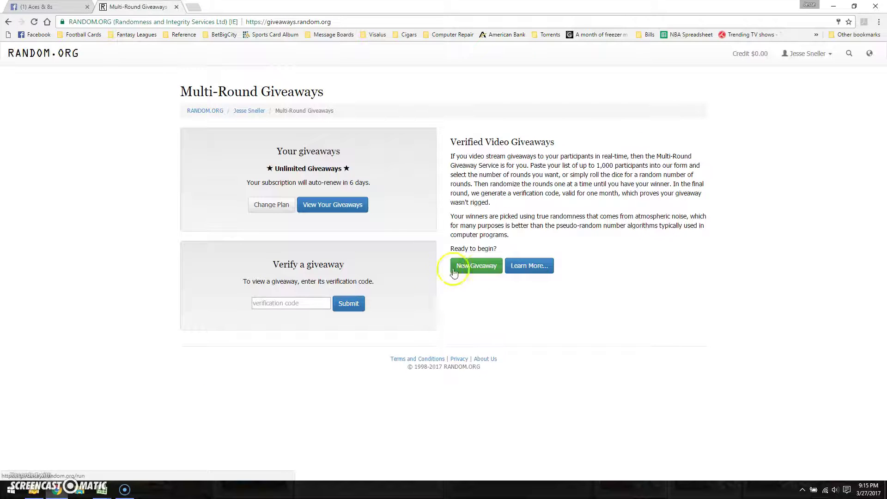
Create giveaway 'Jordan 9.5 rookie' with 8 rounds and paste in all 730 entries
left_click(473, 264)
left_click(336, 133)
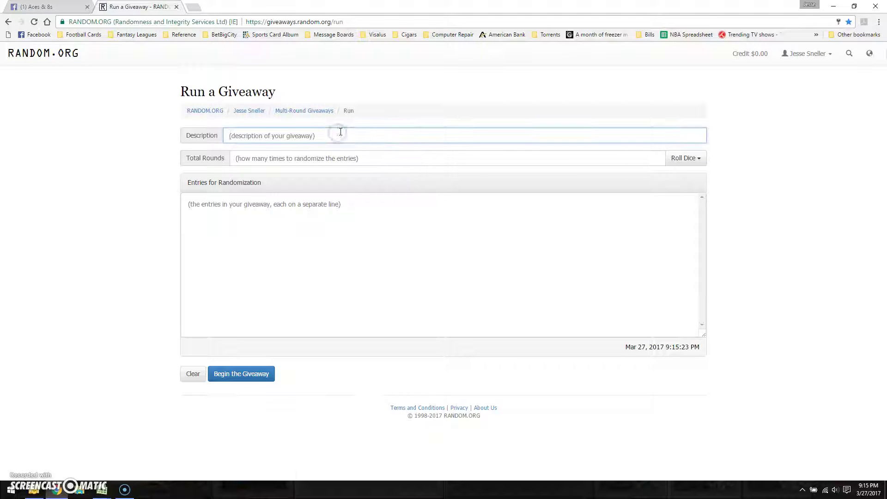
type("Jordan 9.5")
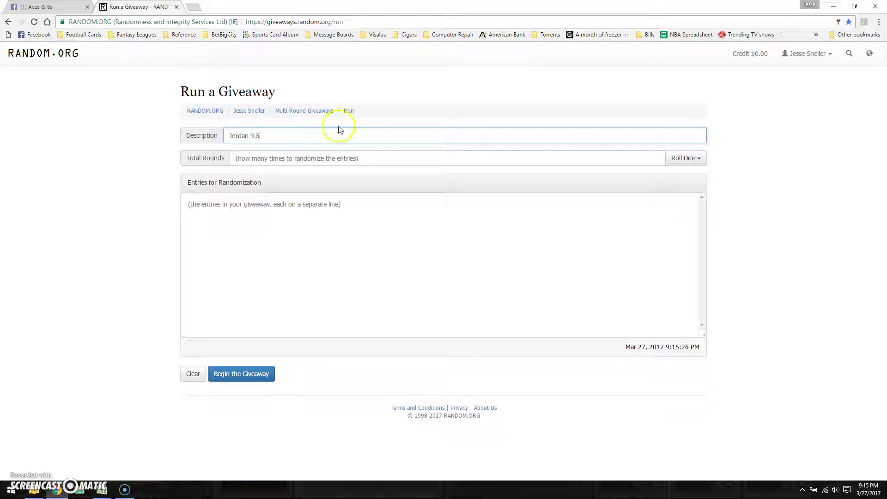
type("kie")
key("Tab")
type("8")
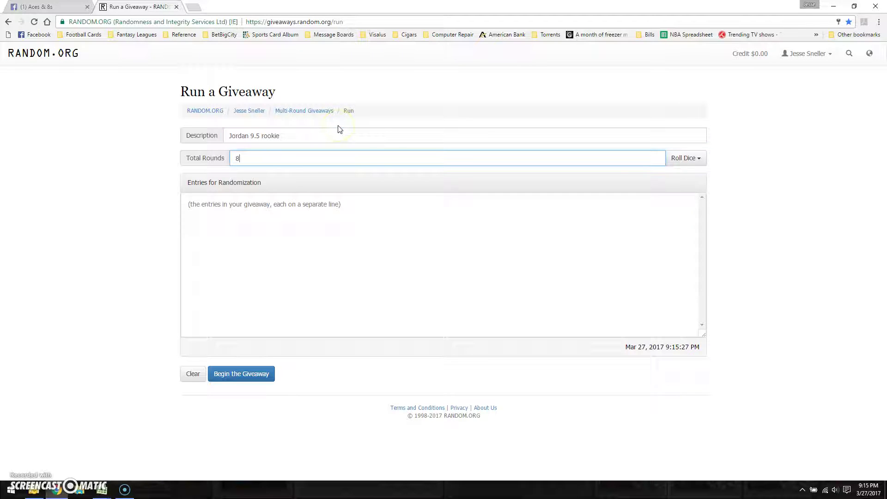
left_click(243, 211)
key("ctrl+v")
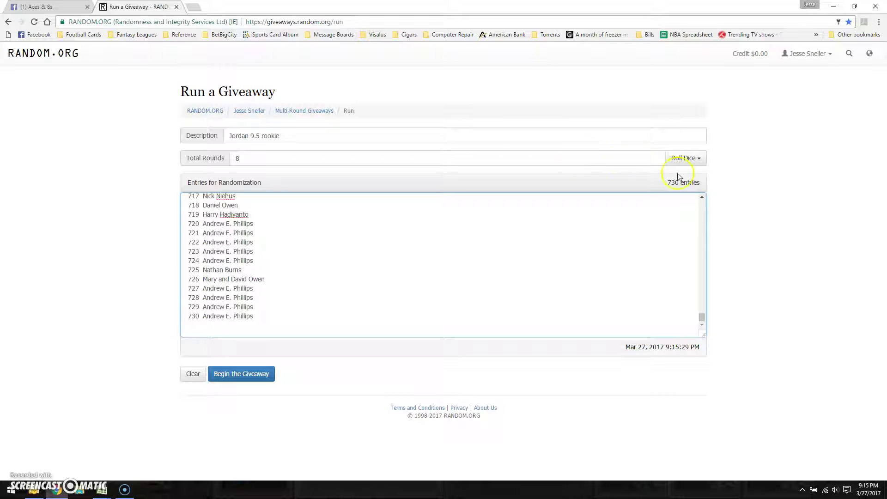
triple_click(679, 181)
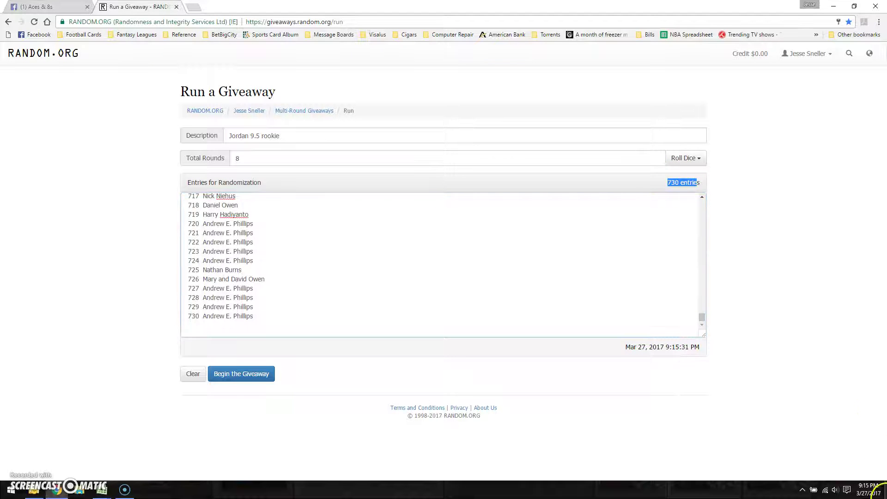
left_click(867, 488)
left_click(333, 281)
scroll(333, 279, "up", 20)
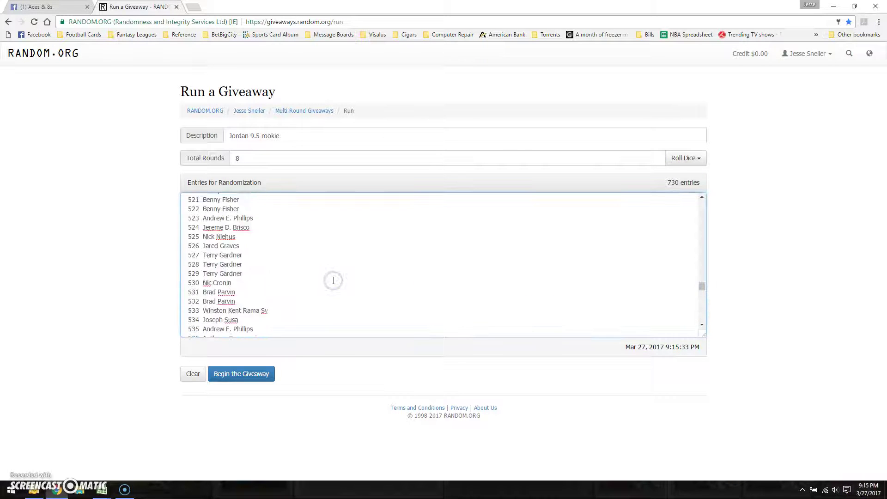
scroll(332, 280, "up", 20)
scroll(333, 280, "up", 15)
scroll(333, 279, "up", 15)
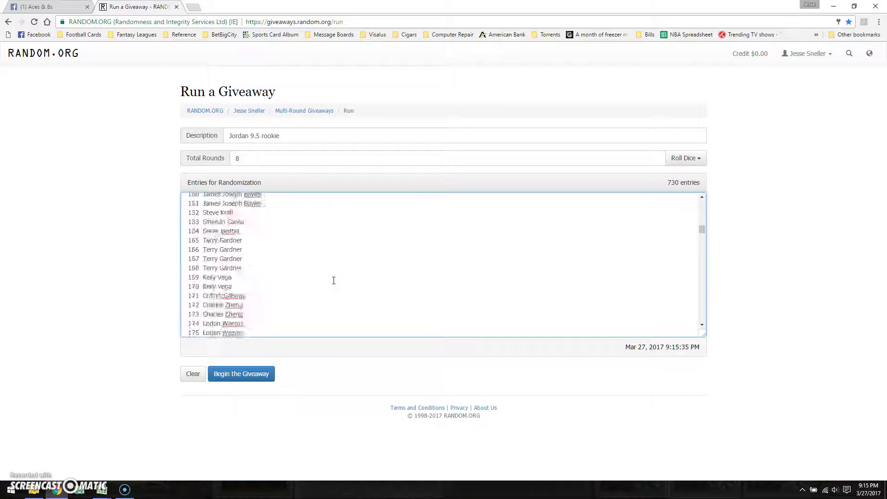
scroll(332, 279, "down", 1)
scroll(333, 280, "down", 20)
scroll(332, 280, "down", 20)
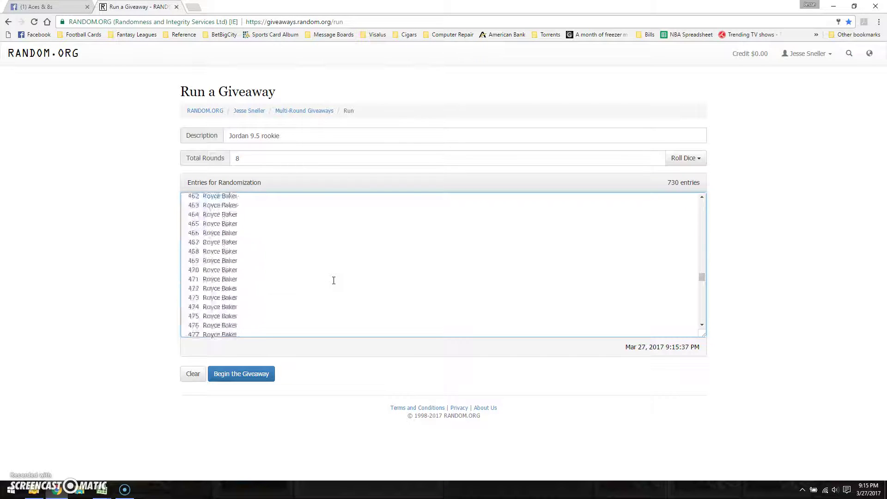
scroll(332, 280, "down", 20)
scroll(332, 280, "down", 13)
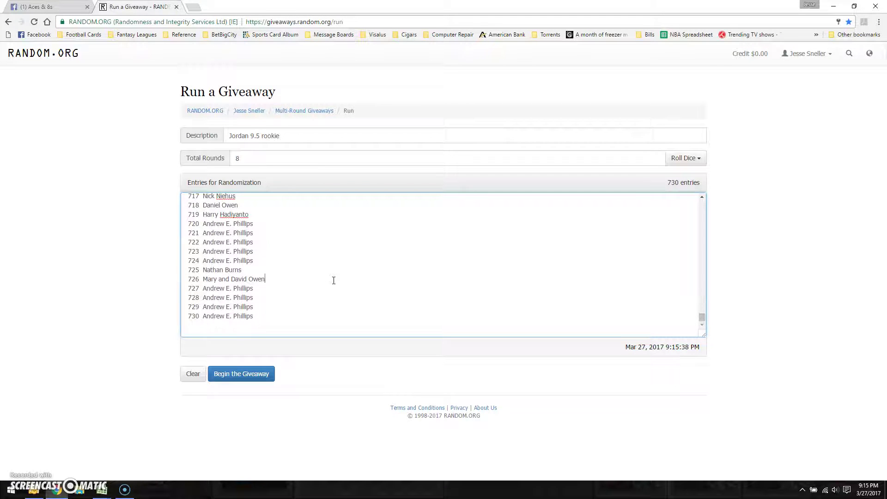
Start the 730-entry giveaway and run rounds one through four
left_click(243, 374)
left_click(529, 169)
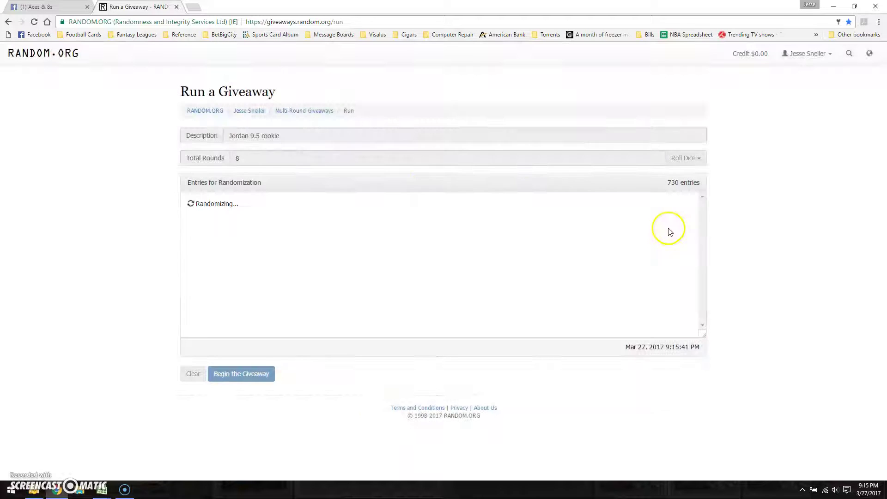
left_click_drag(702, 203, 702, 343)
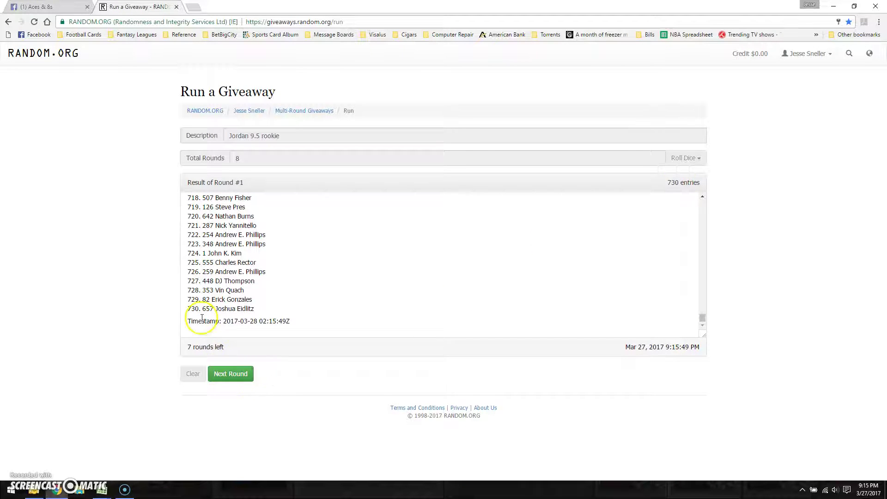
left_click(243, 382)
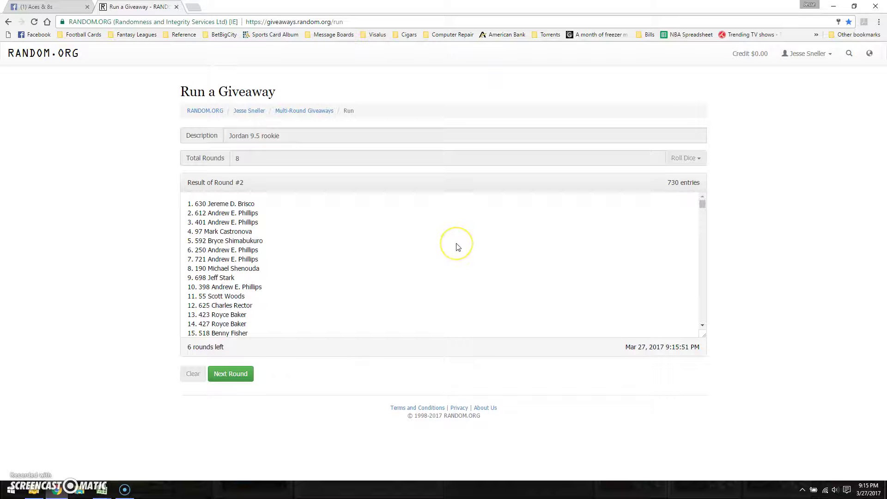
scroll(457, 248, "down", 20)
scroll(457, 247, "down", 20)
scroll(457, 247, "down", 20)
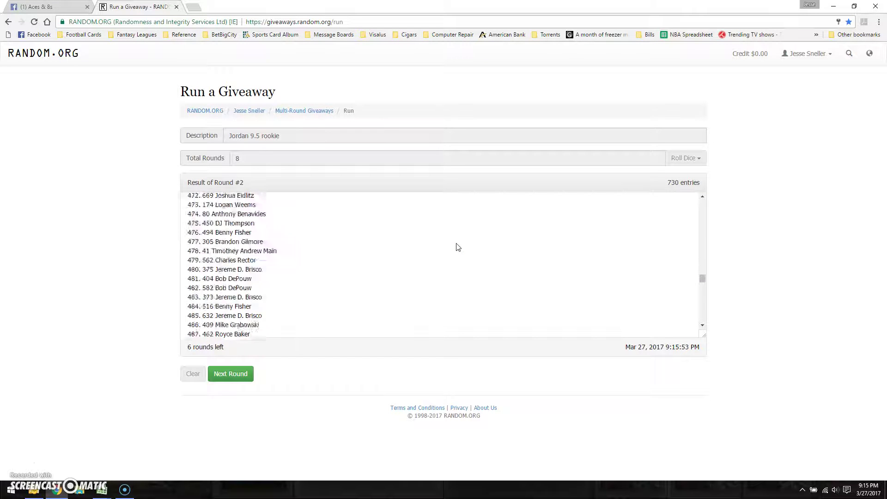
scroll(457, 248, "down", 20)
scroll(457, 247, "down", 10)
left_click(250, 372)
scroll(326, 291, "down", 8)
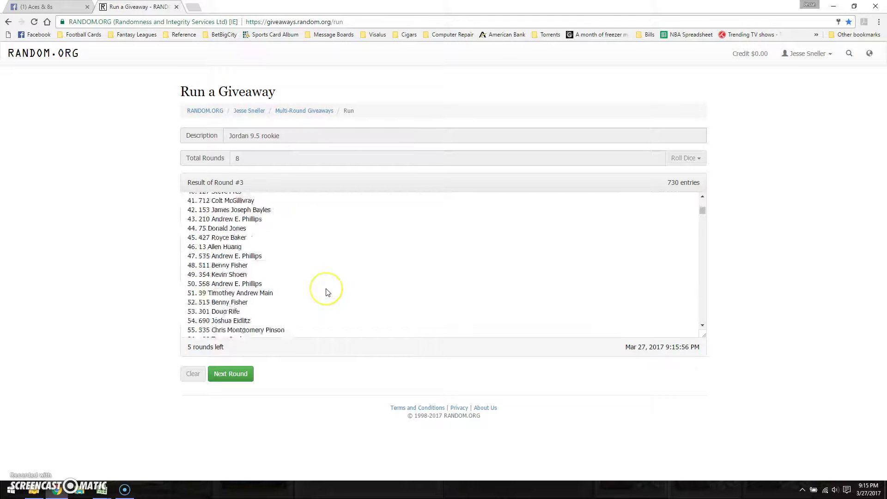
scroll(326, 291, "down", 18)
scroll(326, 291, "down", 20)
scroll(326, 291, "down", 20)
scroll(326, 292, "down", 4)
left_click(251, 373)
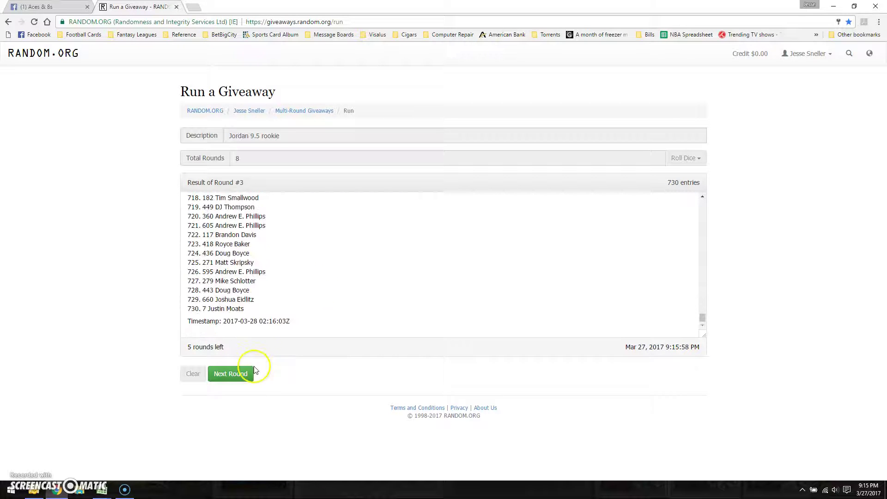
scroll(321, 224, "down", 10)
scroll(321, 223, "down", 20)
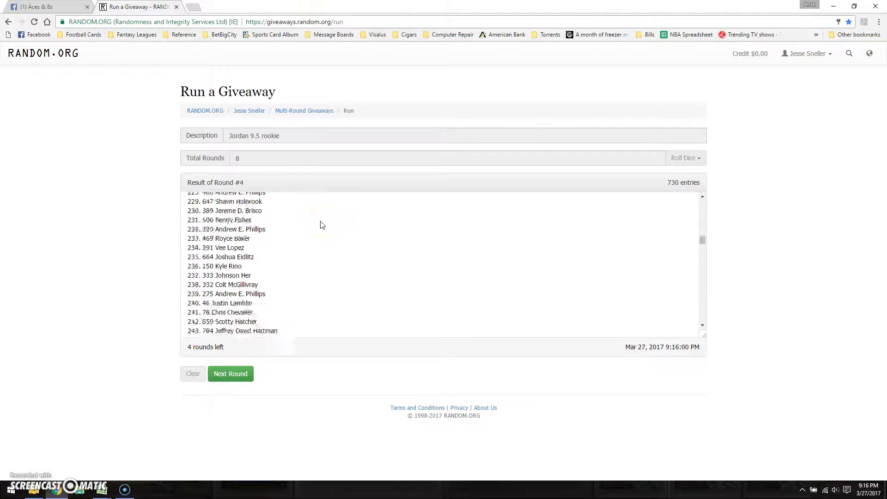
scroll(321, 224, "down", 12)
scroll(320, 224, "down", 20)
scroll(321, 224, "down", 20)
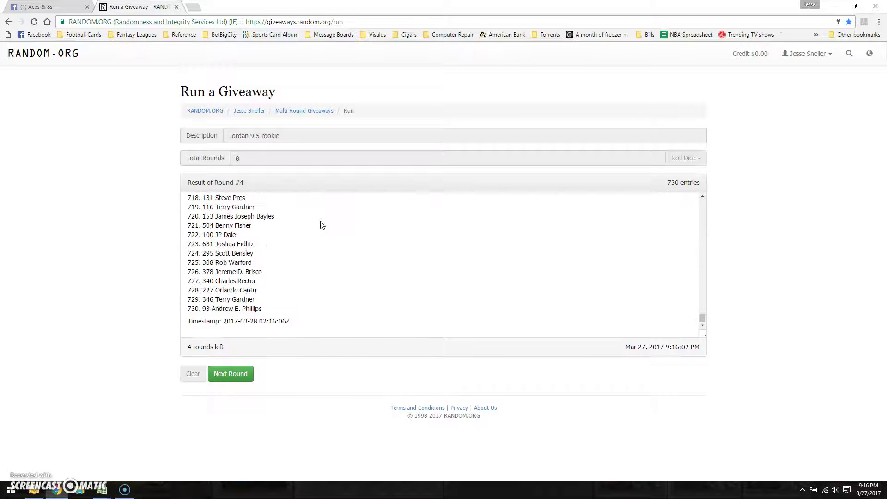
Run rounds five through seven, check the clock, and launch the eighth round
left_click(229, 372)
scroll(277, 230, "down", 5)
scroll(276, 230, "down", 20)
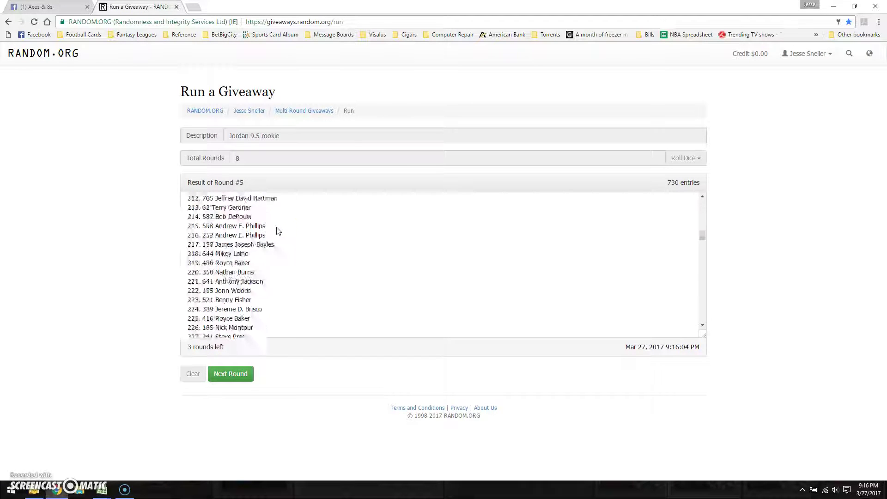
scroll(276, 230, "down", 20)
scroll(276, 230, "down", 20)
scroll(276, 230, "down", 18)
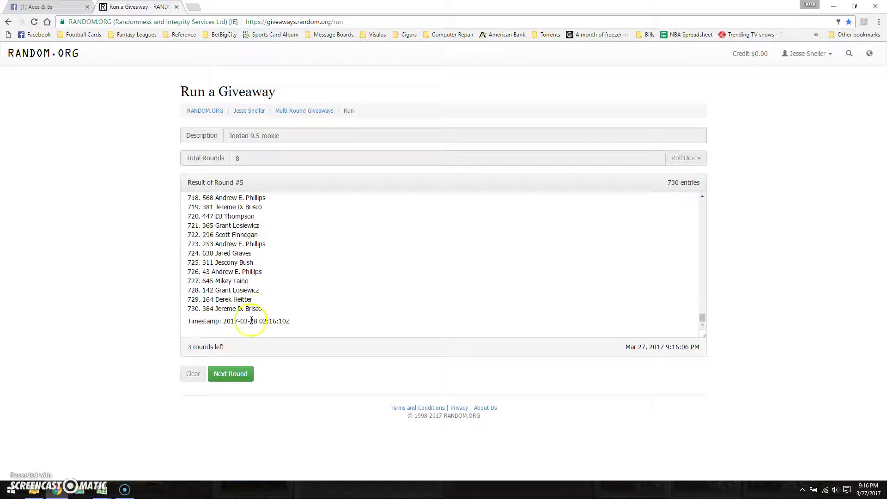
left_click(227, 374)
left_click(282, 203)
scroll(281, 206, "down", 1)
scroll(281, 206, "down", 20)
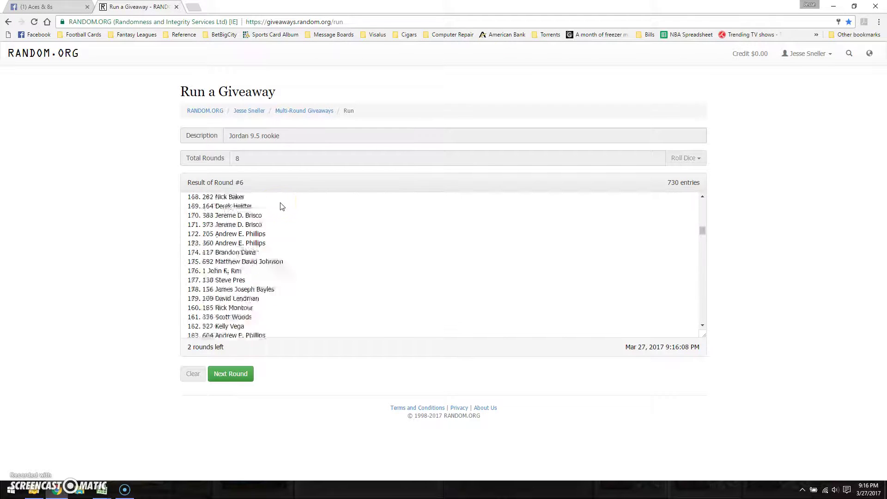
scroll(281, 206, "down", 20)
scroll(281, 206, "down", 20)
scroll(280, 206, "down", 20)
scroll(280, 206, "down", 3)
left_click(232, 373)
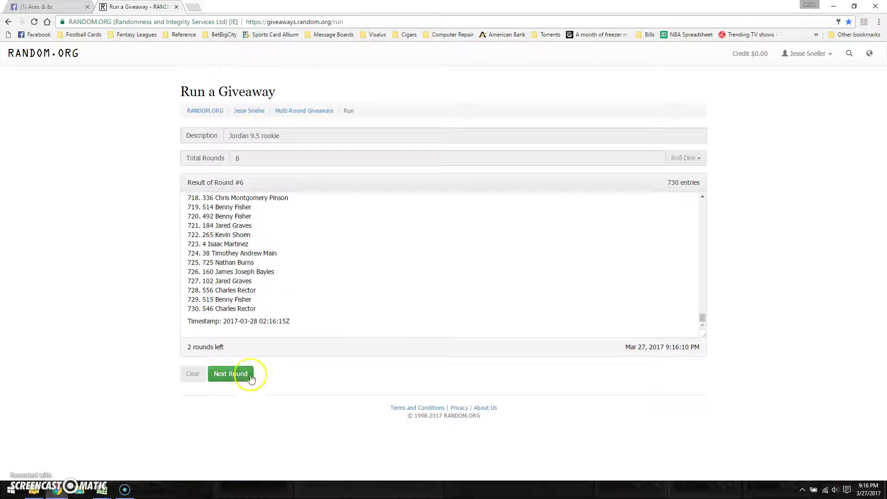
left_click(235, 365)
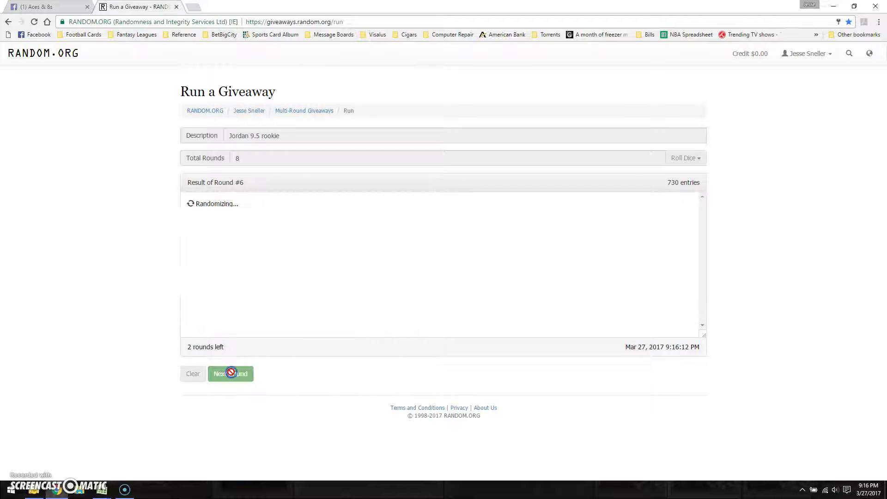
scroll(273, 214, "down", 12)
scroll(273, 214, "down", 20)
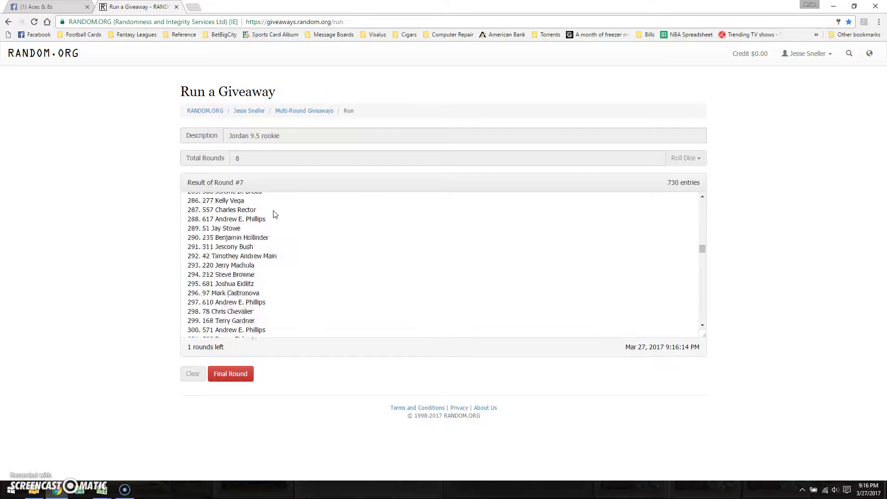
scroll(274, 214, "down", 20)
scroll(273, 214, "down", 20)
scroll(274, 214, "down", 5)
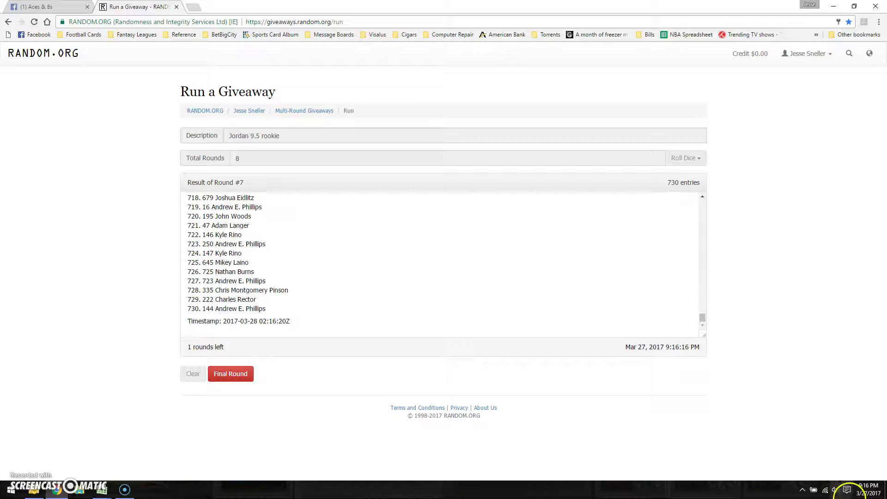
left_click(854, 489)
left_click(867, 489)
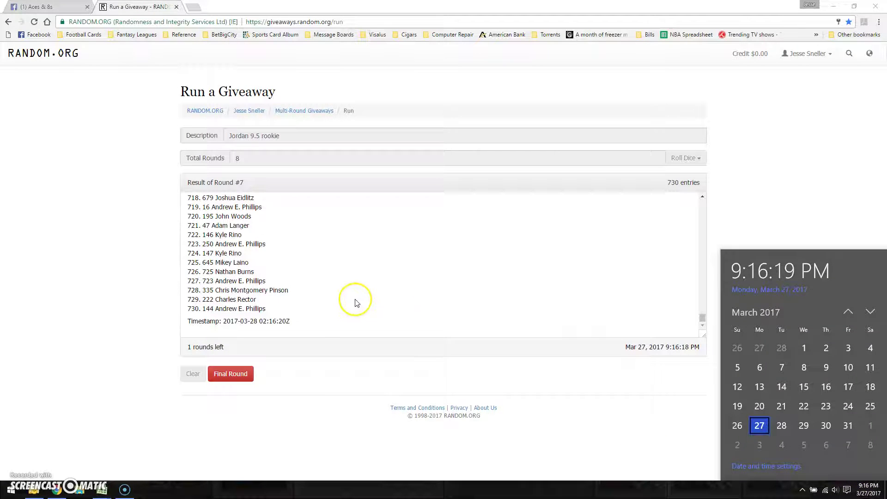
left_click(229, 374)
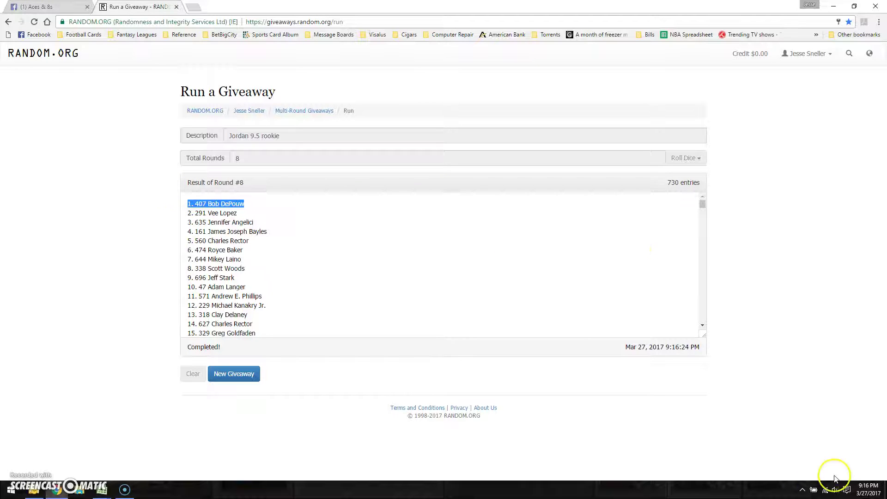
left_click(868, 489)
left_click(558, 296)
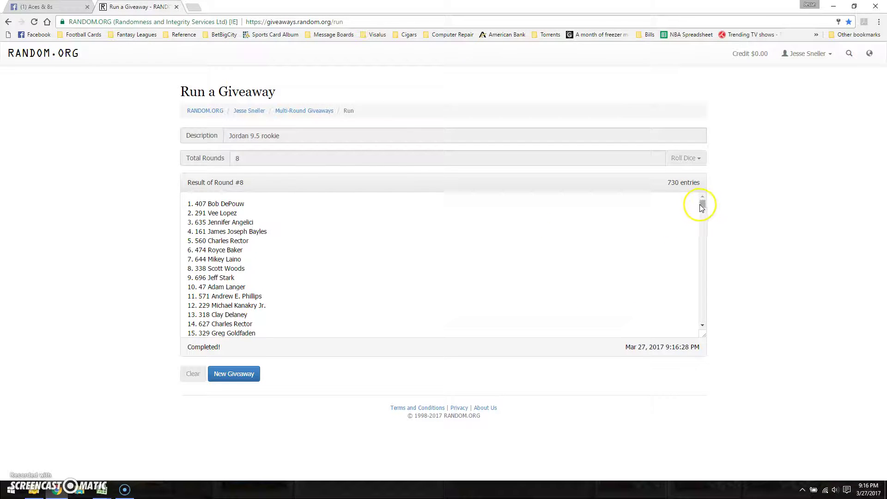
left_click_drag(701, 205, 704, 326)
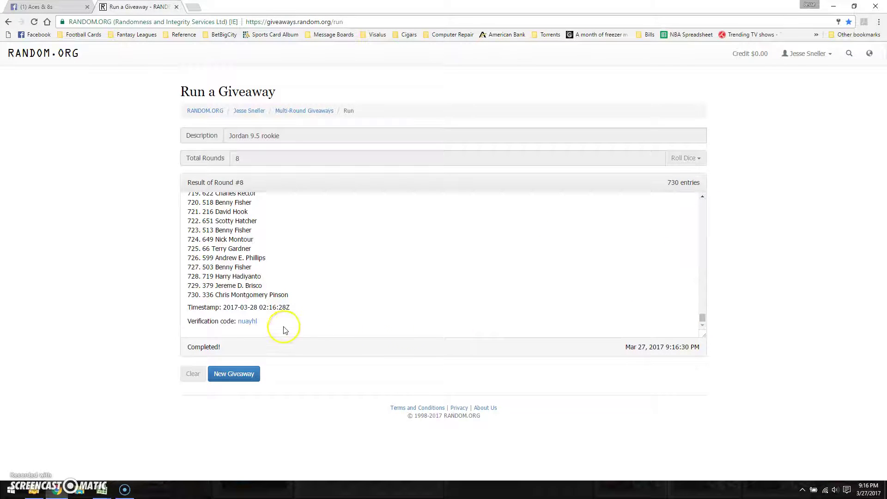
left_click_drag(283, 330, 176, 317)
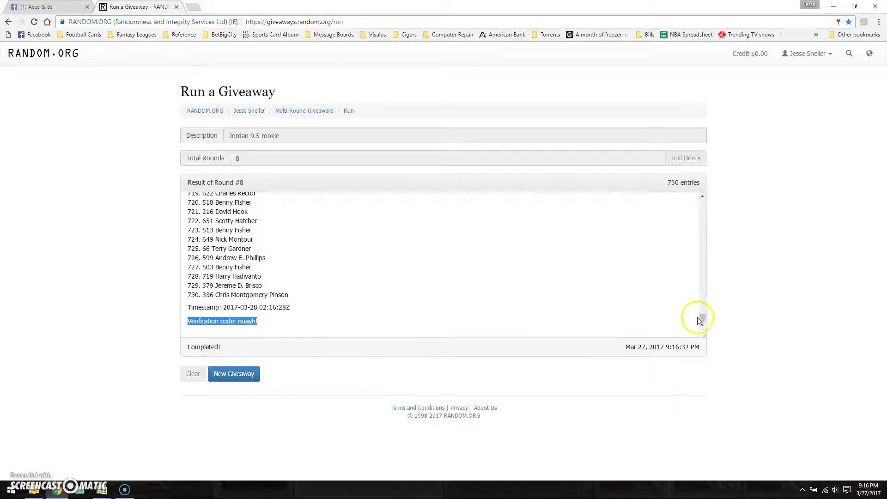
left_click_drag(699, 319, 702, 189)
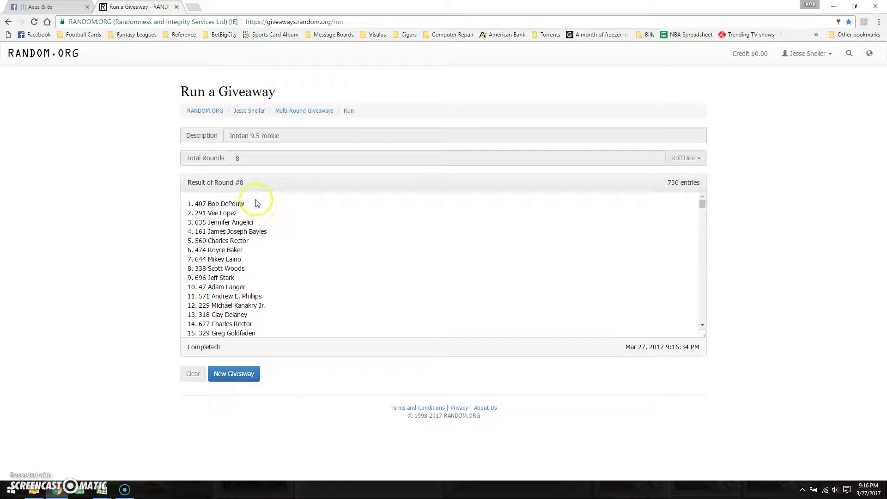
left_click_drag(256, 203, 136, 206)
Post a 'done' reply on the Facebook giveaway thread
key("ctrl+Tab")
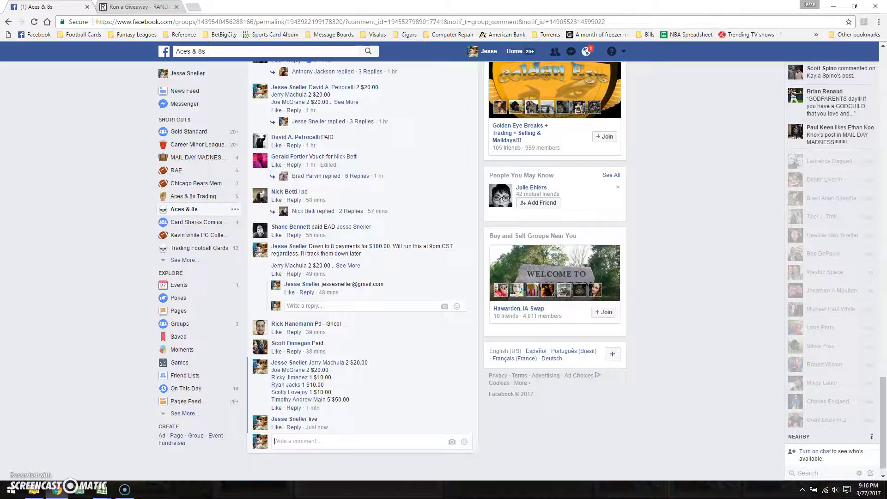
key("Return")
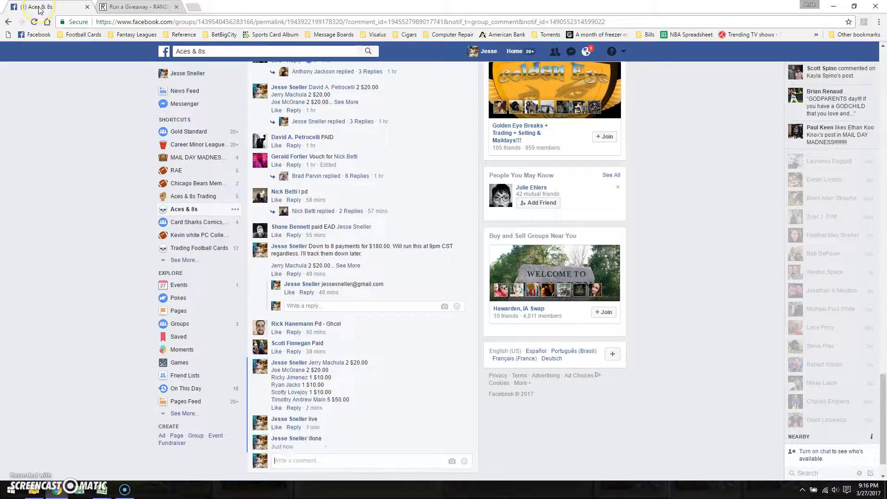
scroll(76, 183, "up", 10)
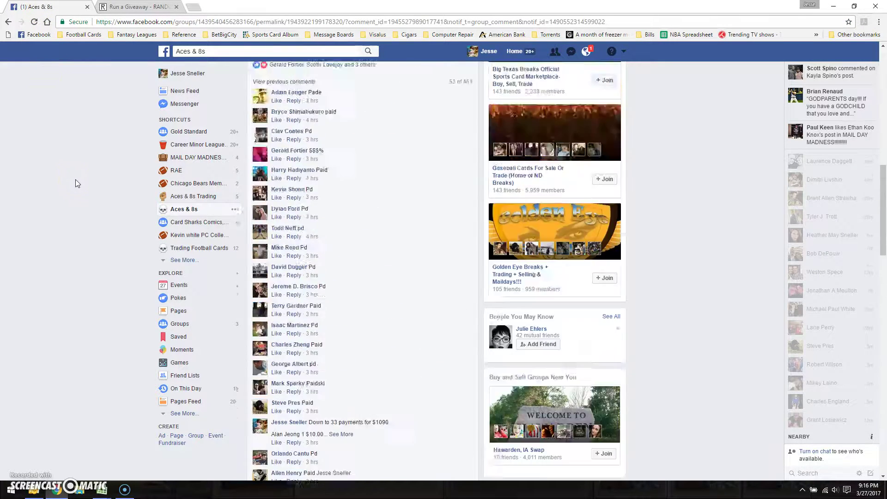
scroll(76, 182, "down", 3)
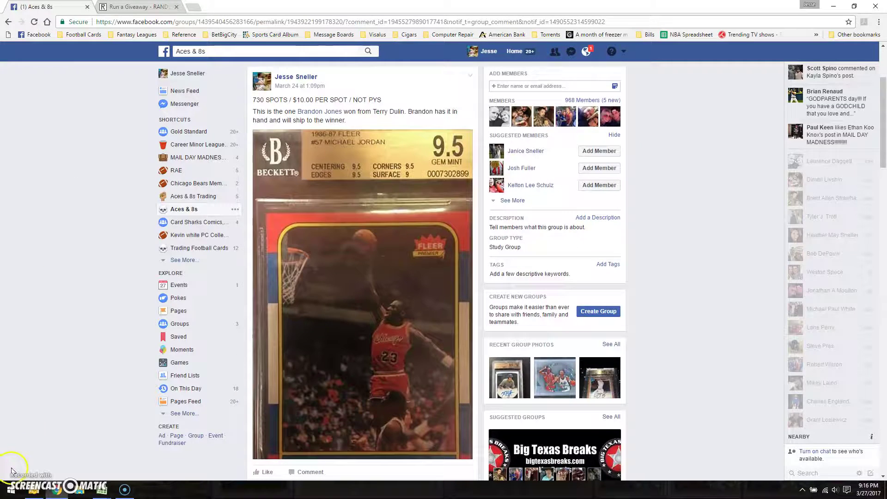